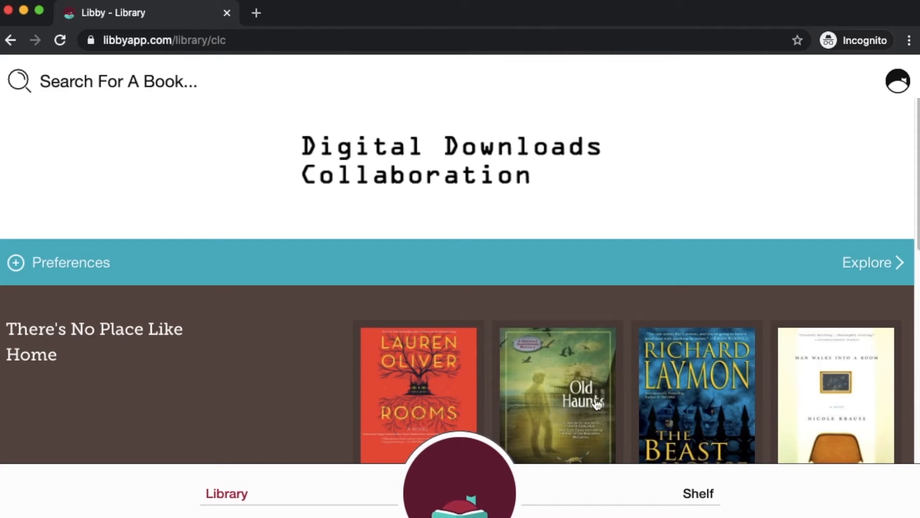
pyautogui.moveTo(917, 209); pyautogui.dragTo(911, 248)
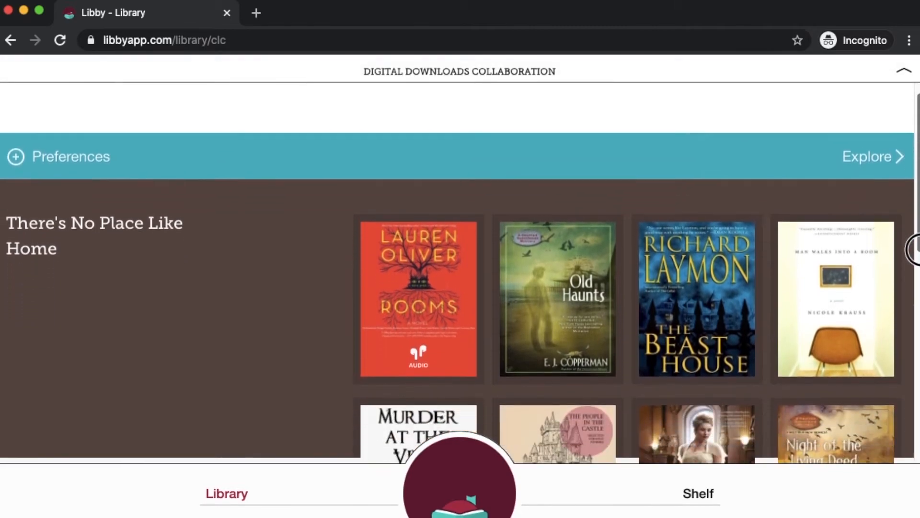
pyautogui.moveTo(917, 176); pyautogui.dragTo(915, 324)
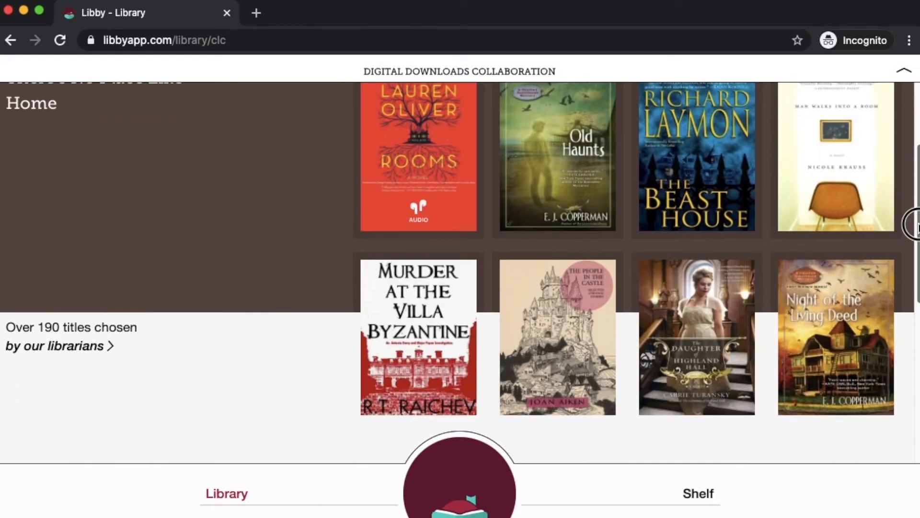
pyautogui.scroll(-1, 902, 371)
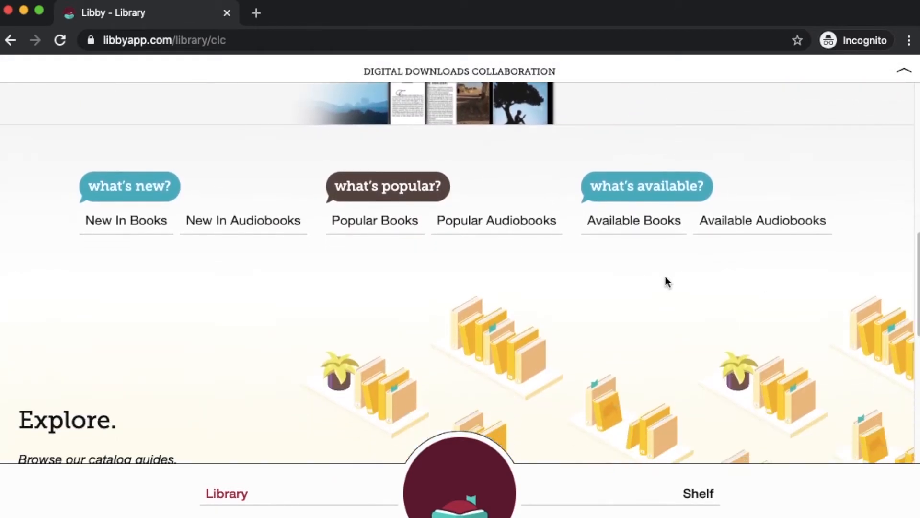
# Step: From Available Books, start a loan of Margaret Atwood's The Testaments
pyautogui.click(633, 224)
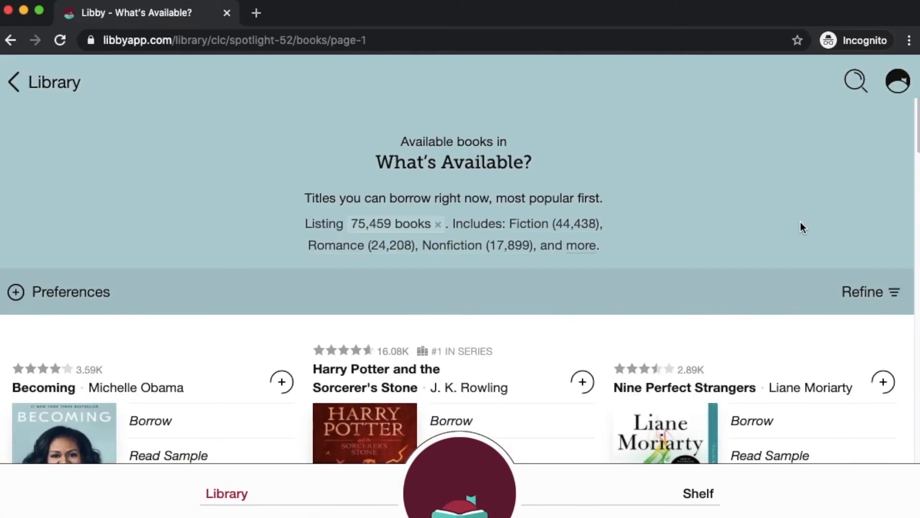
pyautogui.moveTo(918, 140); pyautogui.dragTo(915, 208)
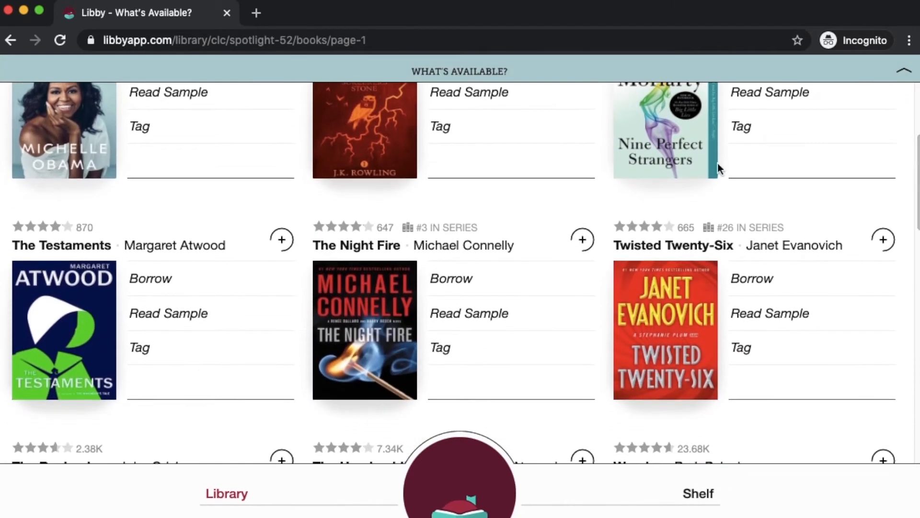
pyautogui.click(151, 278)
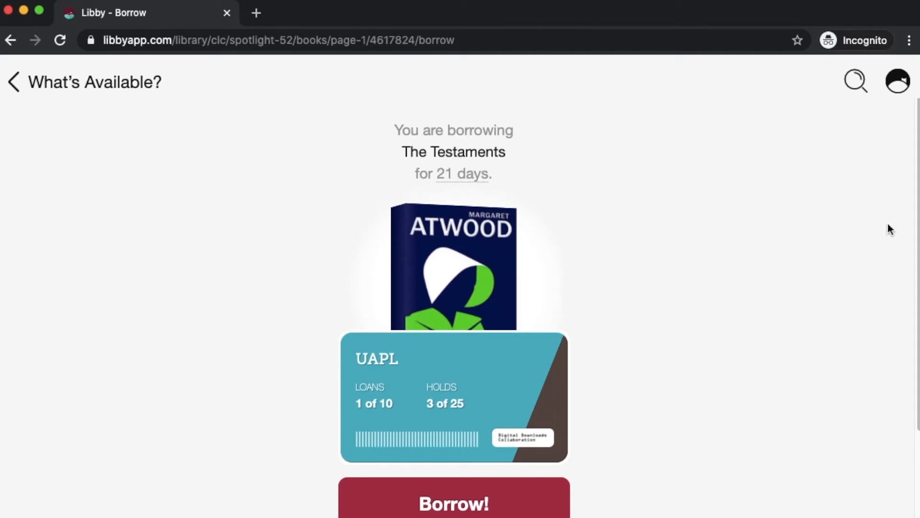
pyautogui.scroll(-2, 906, 245)
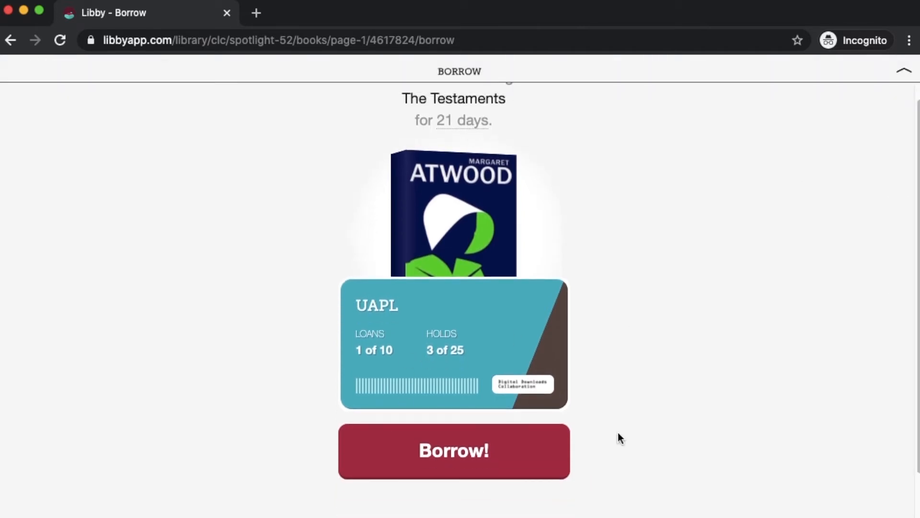
# Step: Confirm the 21-day loan of The Testaments and head to the Shelf
pyautogui.click(427, 477)
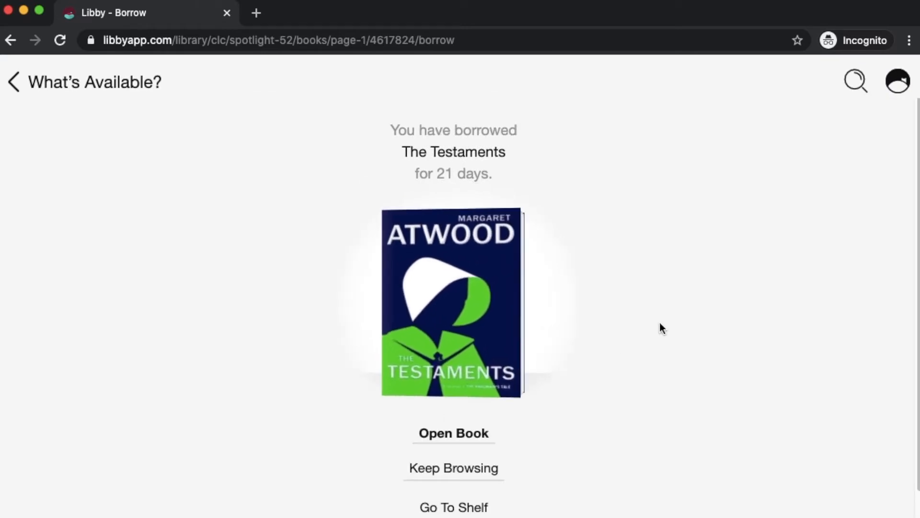
pyautogui.moveTo(912, 297); pyautogui.dragTo(912, 306)
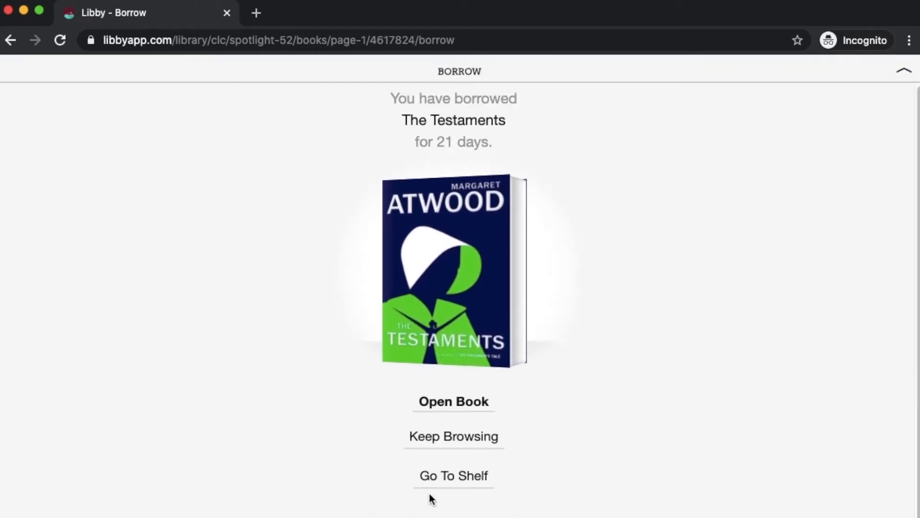
pyautogui.click(453, 476)
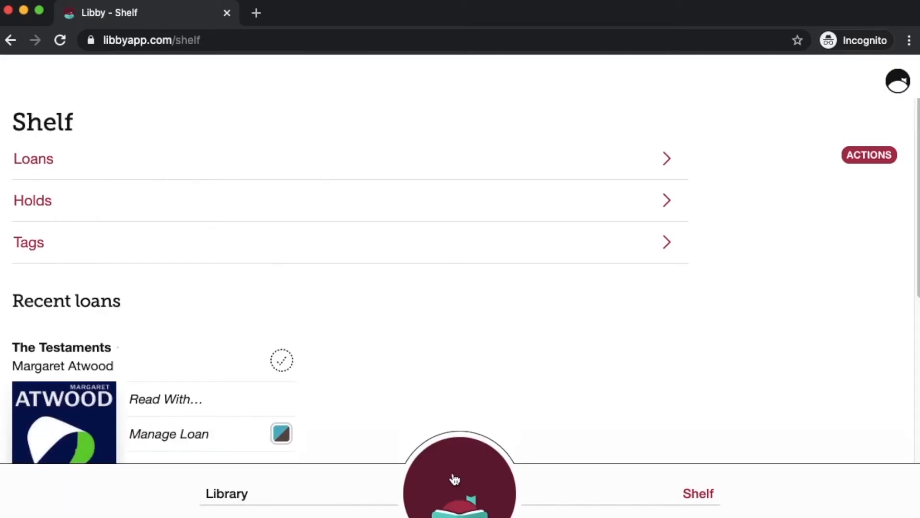
pyautogui.moveTo(912, 310); pyautogui.dragTo(912, 367)
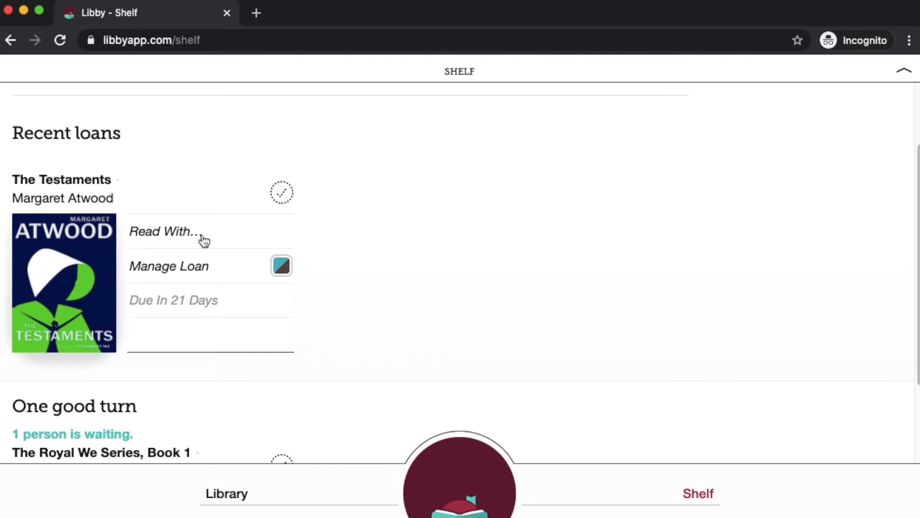
# Step: Choose Read With… for The Testaments under Recent loans on the Shelf
pyautogui.click(204, 240)
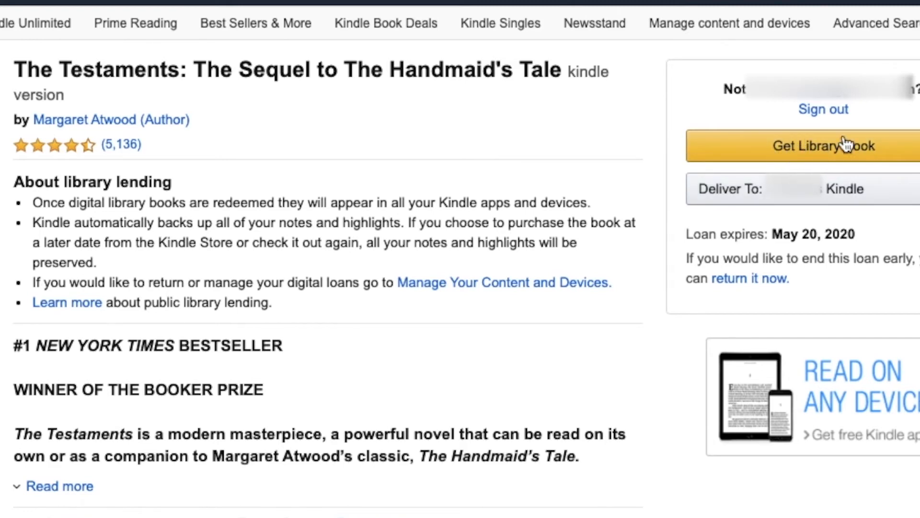
# Step: Get the library copy of The Testaments delivered to Kindle via Amazon
pyautogui.click(783, 150)
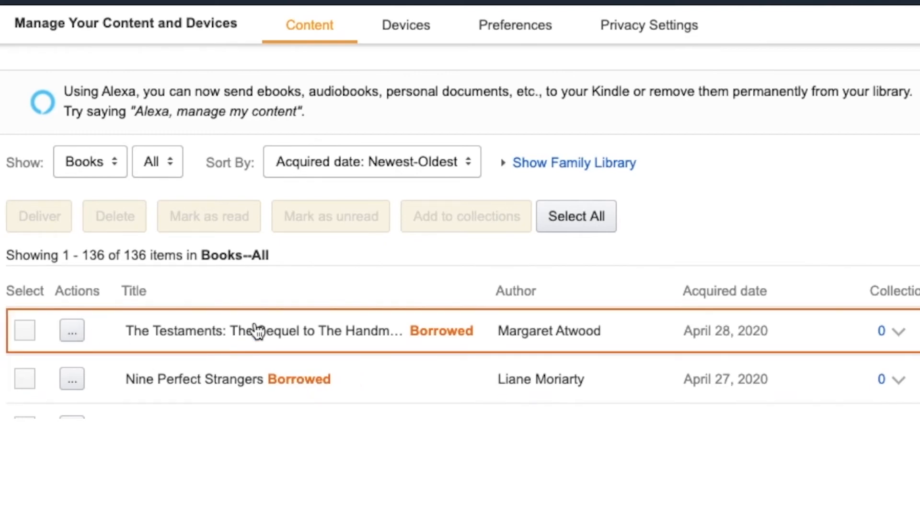
# Step: Select The Testaments (Borrowed) at the top of Amazon's content list
pyautogui.click(28, 329)
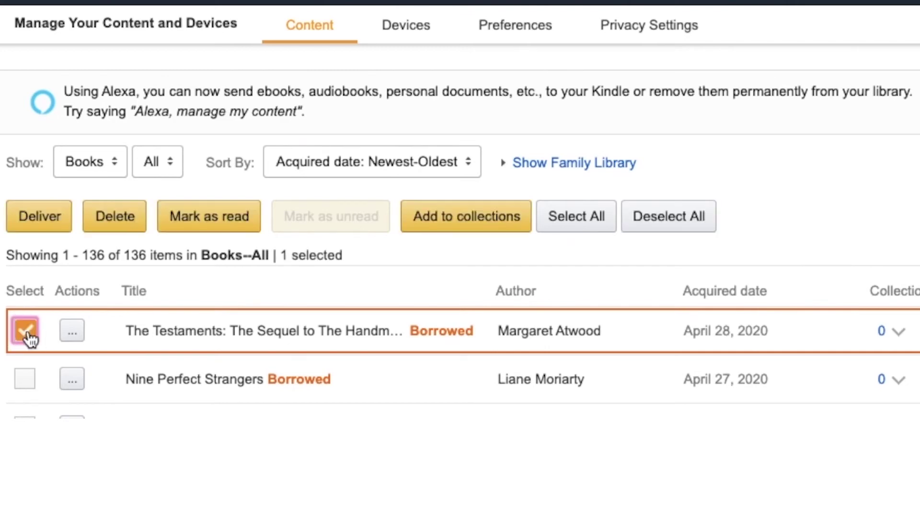
# Step: Show The Testaments' loan details and choose Return this book
pyautogui.click(73, 333)
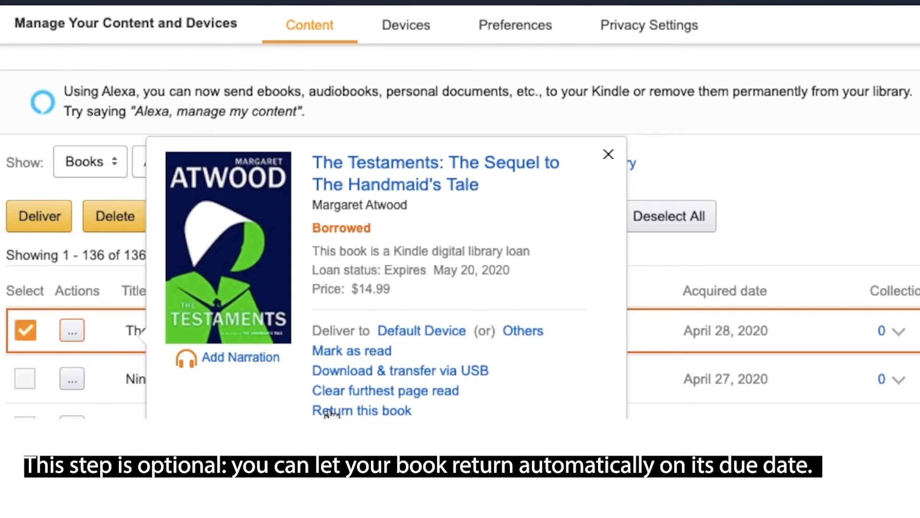
pyautogui.click(331, 413)
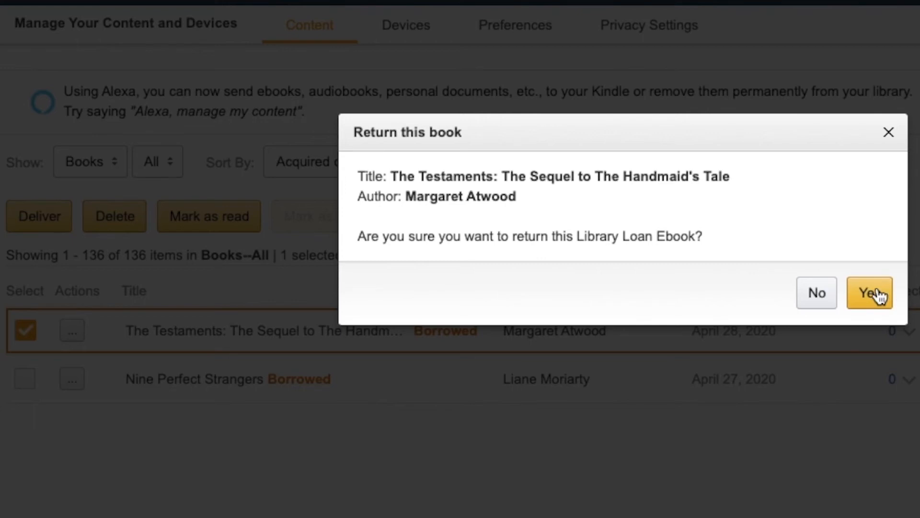
# Step: Confirm Yes to return The Testaments early, leaving 135 books in the list
pyautogui.click(871, 295)
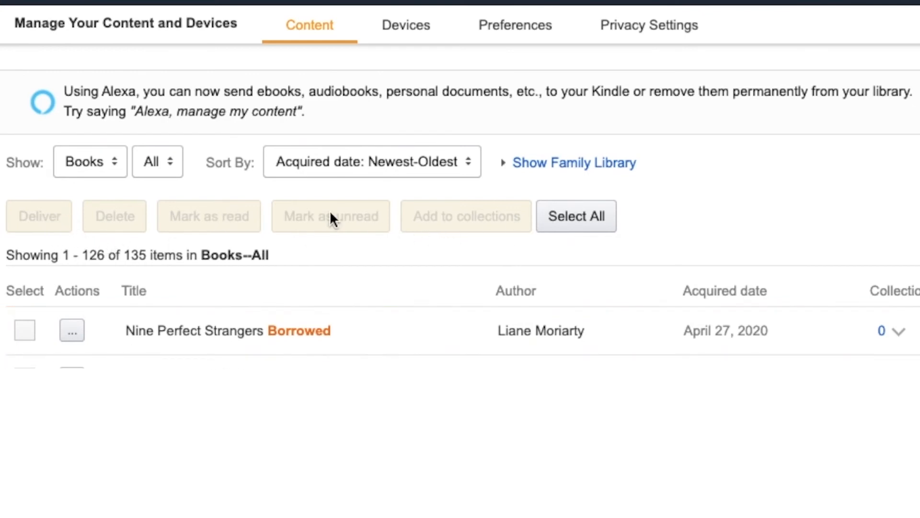
# Step: Toggle Nine Perfect Strangers' selection, then show Libby's libraries and help side menu
pyautogui.click(25, 332)
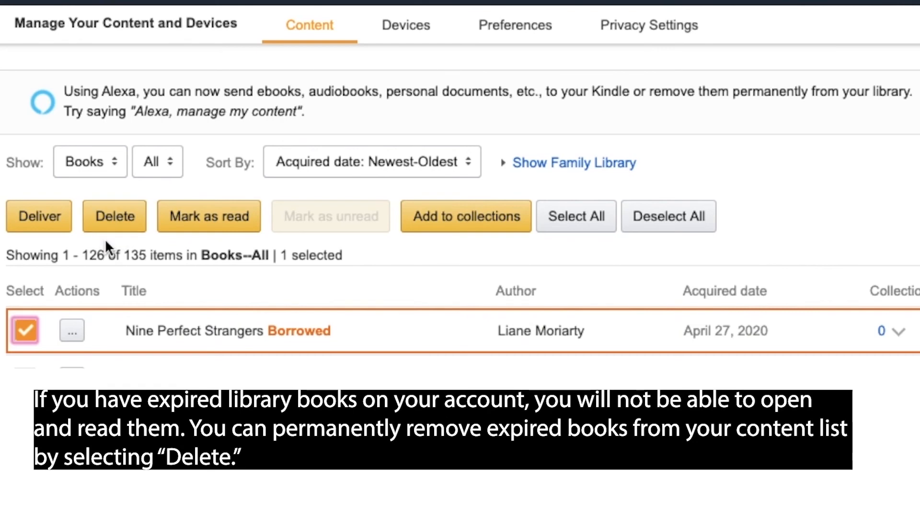
pyautogui.click(26, 330)
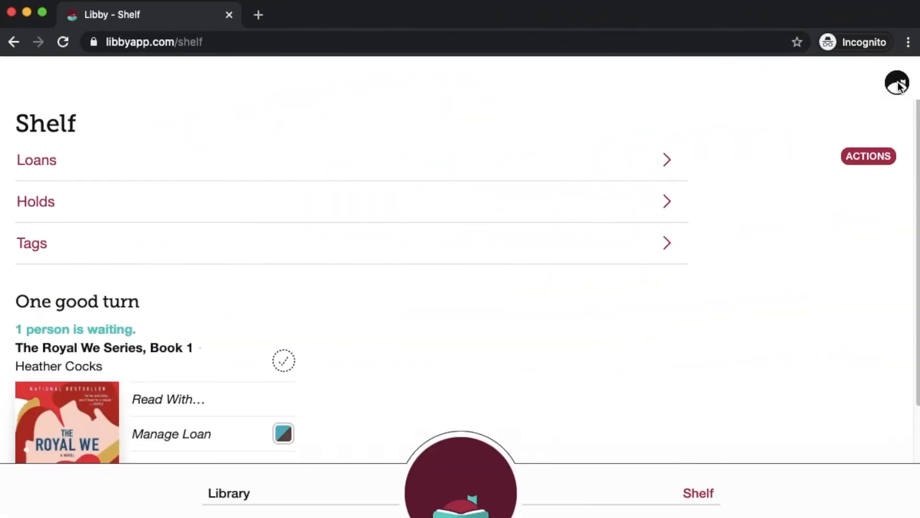
pyautogui.click(898, 85)
pyautogui.moveTo(913, 108); pyautogui.dragTo(914, 172)
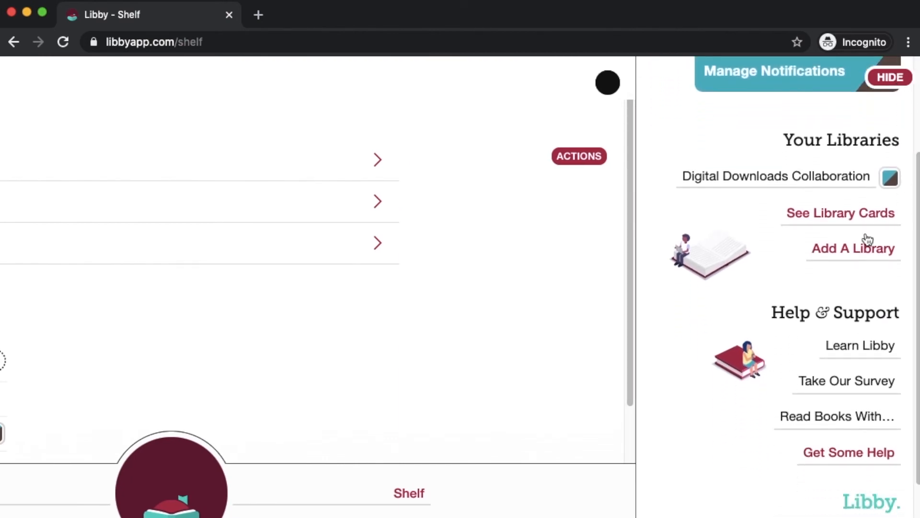
# Step: Under Read Books With…, set Kindle as the default reading place and hide the menu
pyautogui.click(814, 420)
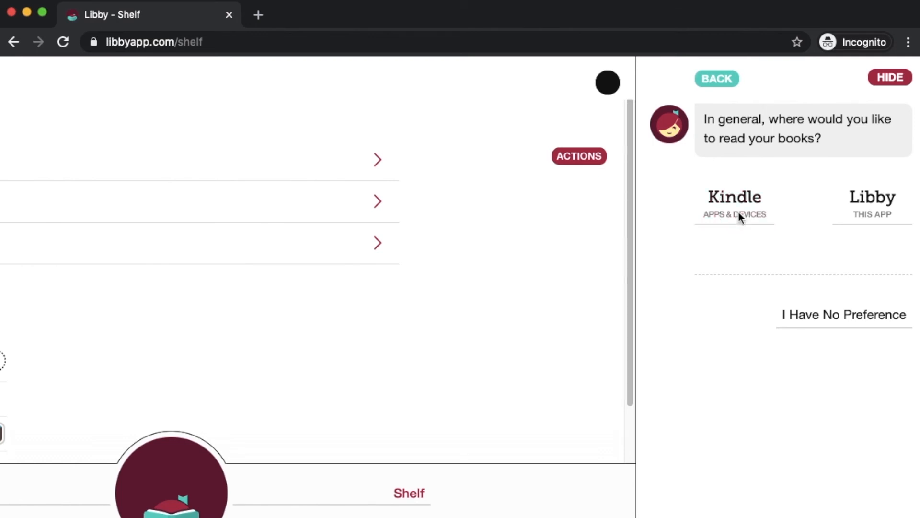
pyautogui.click(741, 216)
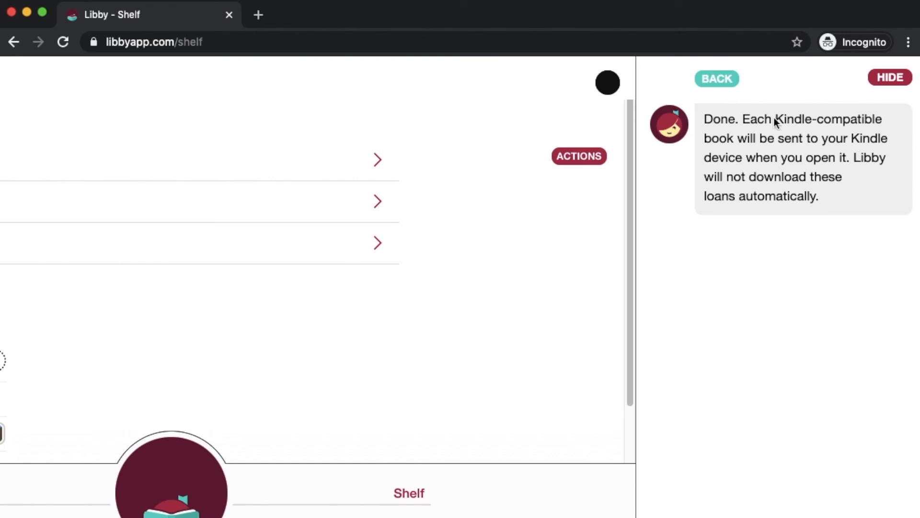
pyautogui.click(904, 79)
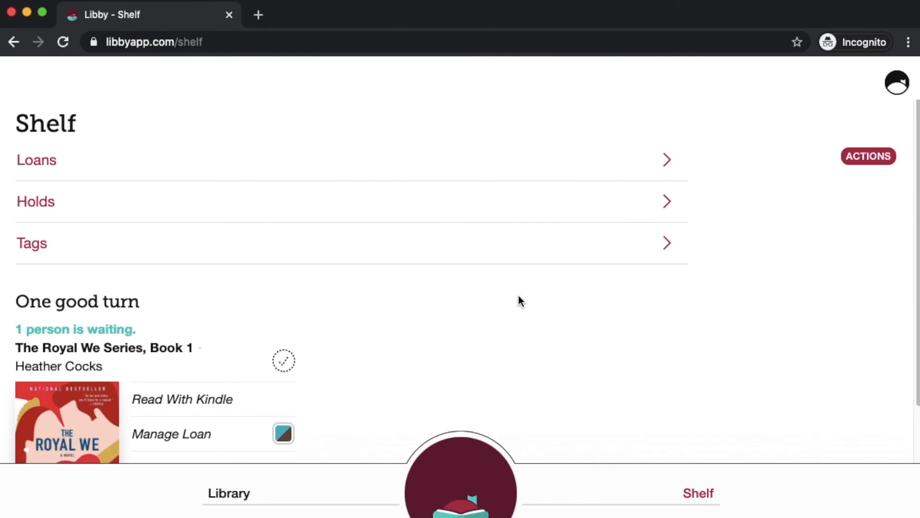
# Step: From the Library's Available Books, start a loan of Michelle Obama's Becoming
pyautogui.click(246, 496)
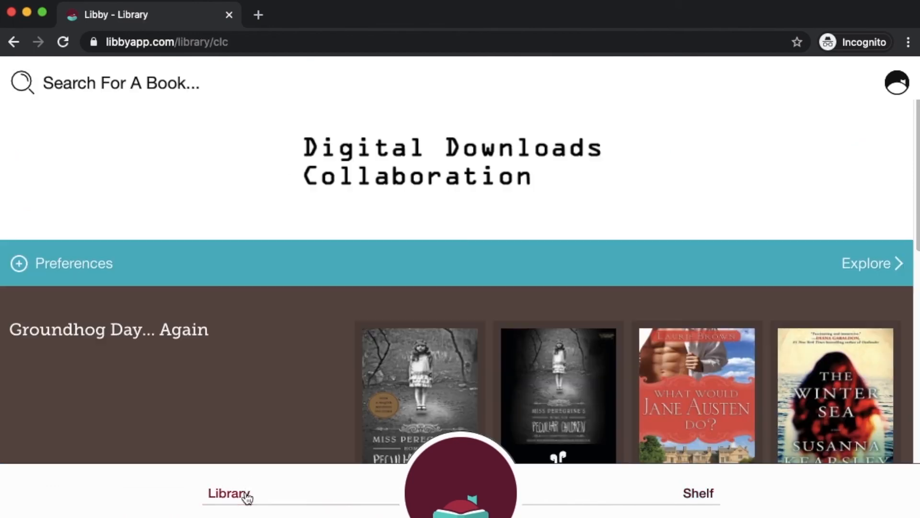
pyautogui.moveTo(918, 115); pyautogui.dragTo(913, 355)
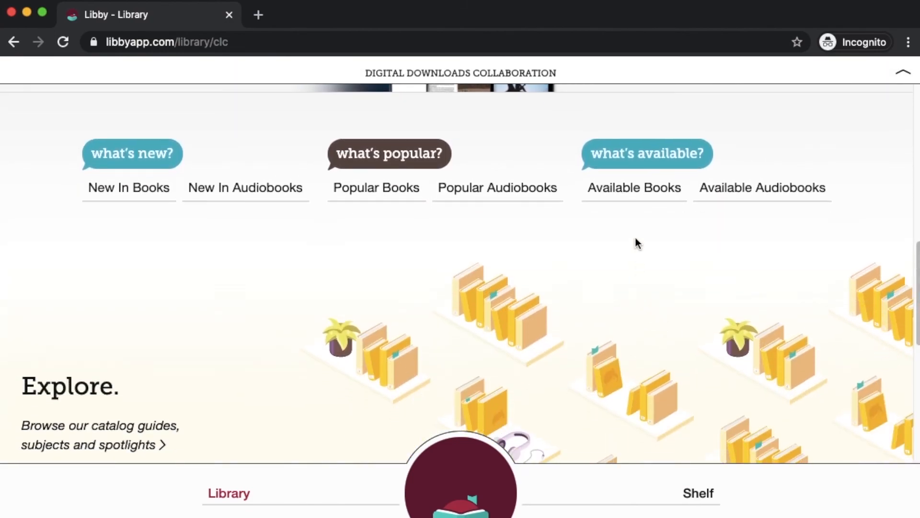
pyautogui.click(633, 189)
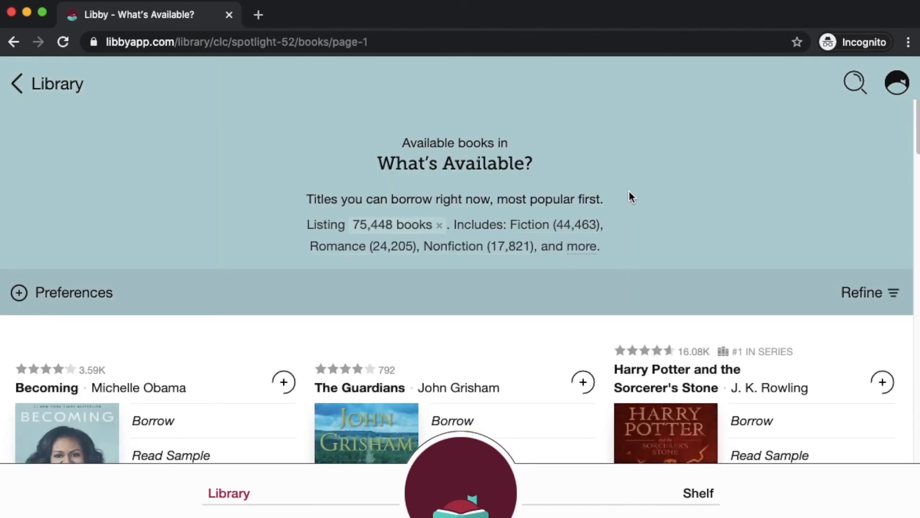
pyautogui.moveTo(914, 126); pyautogui.dragTo(913, 177)
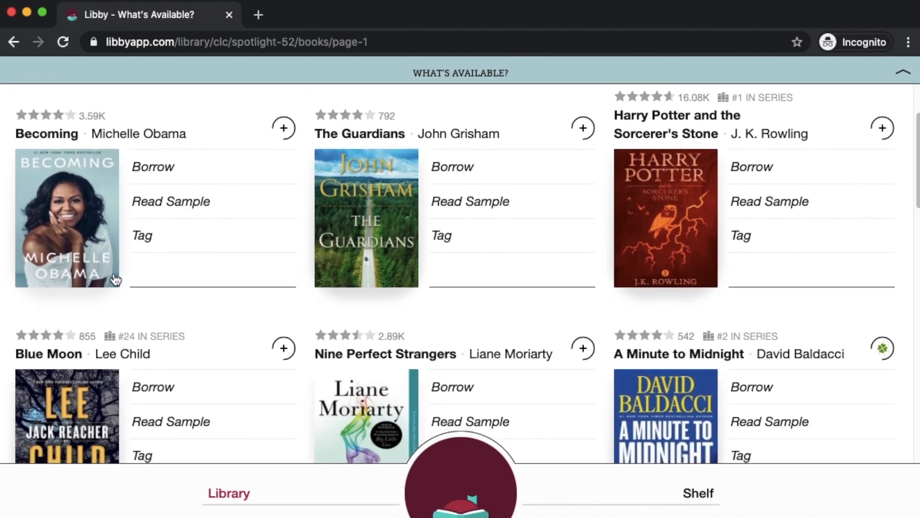
pyautogui.click(153, 167)
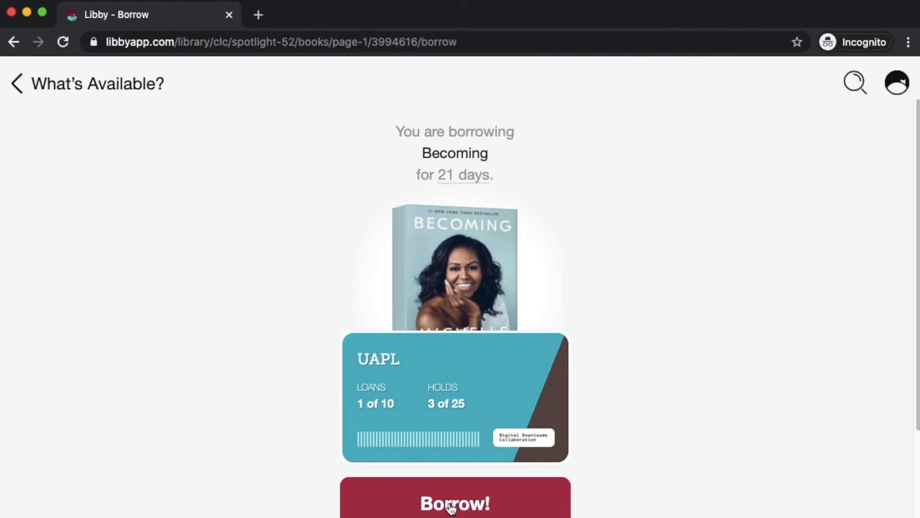
# Step: Confirm the 21-day loan of Becoming and view it on the Shelf with Read With Kindle
pyautogui.click(477, 507)
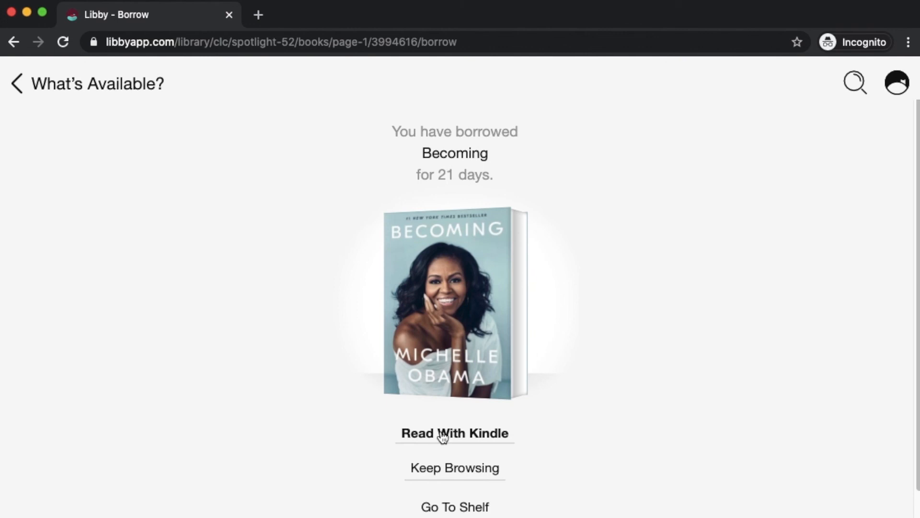
pyautogui.click(460, 507)
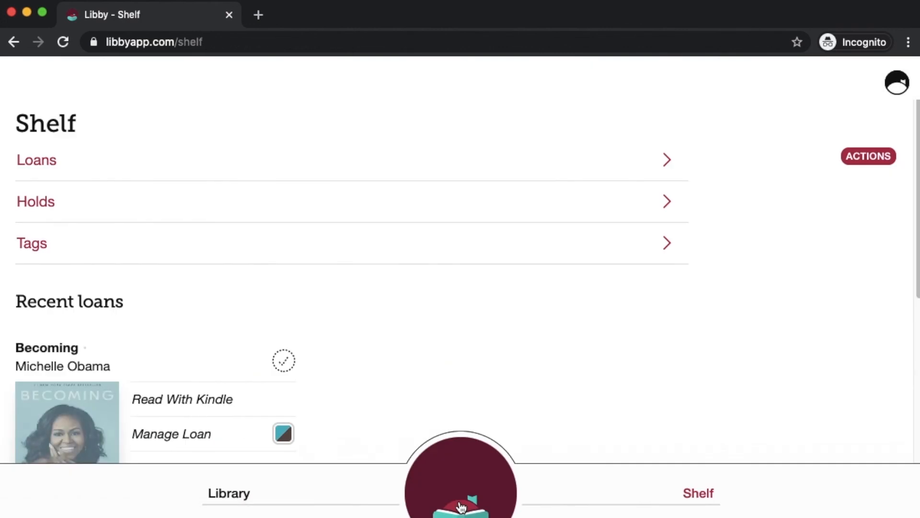
pyautogui.moveTo(916, 173); pyautogui.dragTo(915, 238)
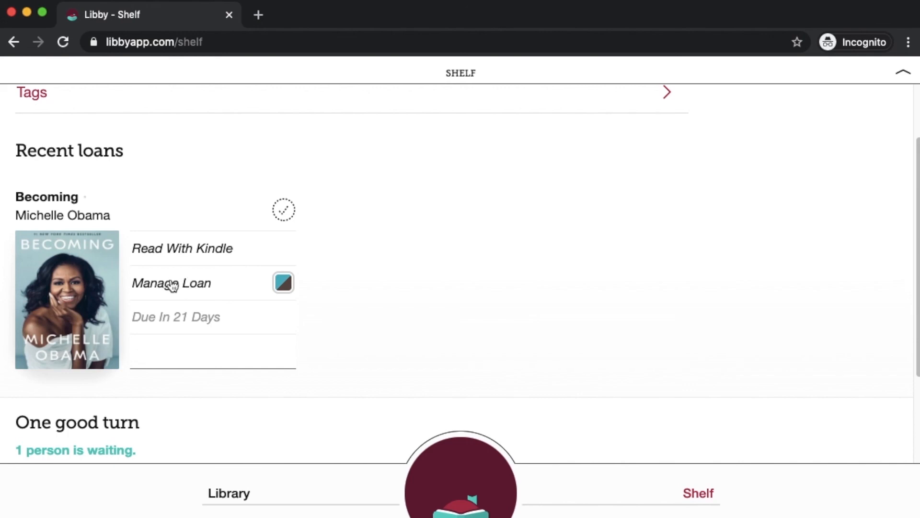
# Step: From Becoming's Manage Loan options, choose Read With… to reach the Kindle-or-Libby choice
pyautogui.click(173, 285)
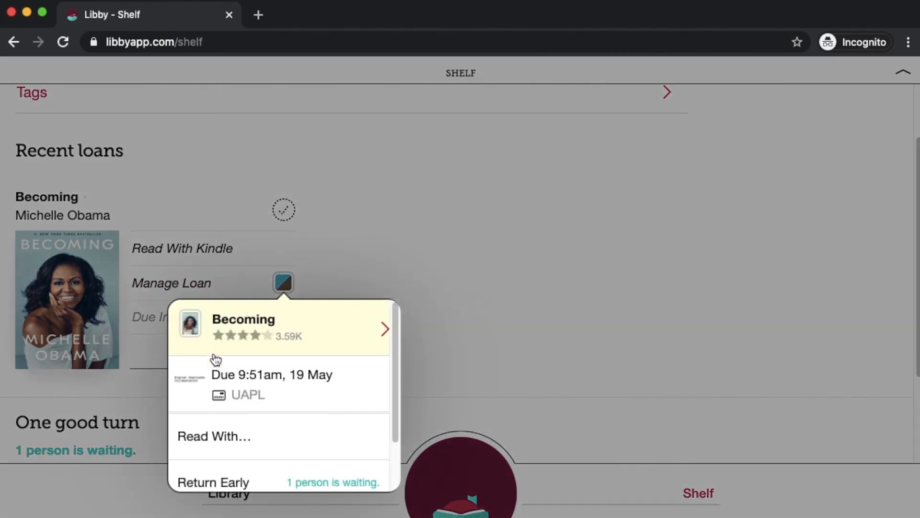
pyautogui.click(220, 439)
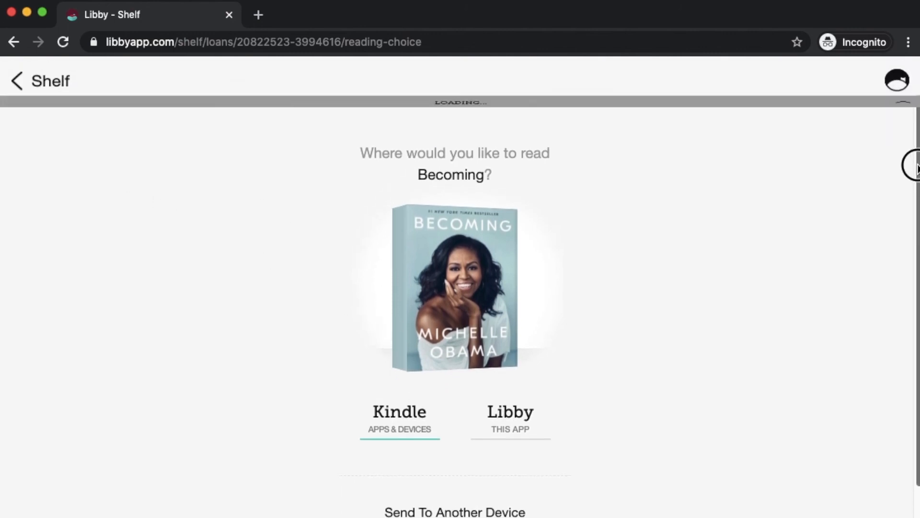
pyautogui.click(899, 84)
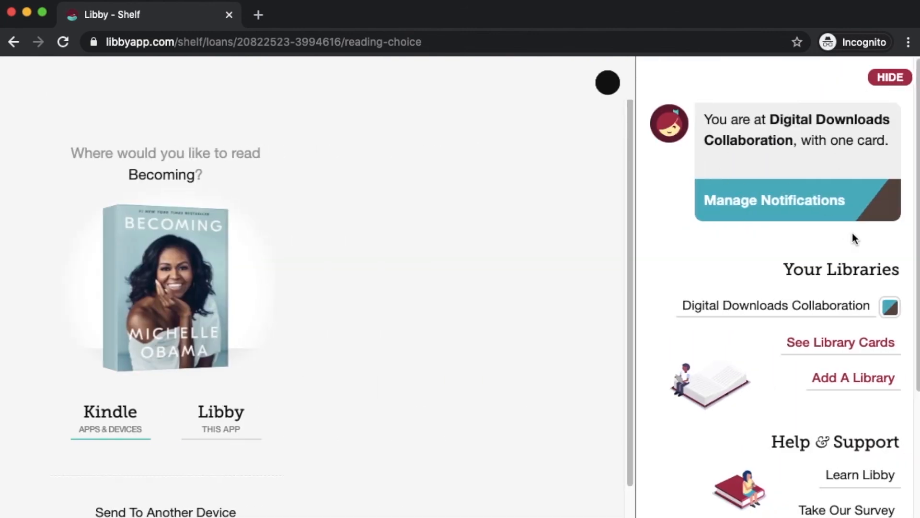
pyautogui.moveTo(913, 201); pyautogui.dragTo(915, 338)
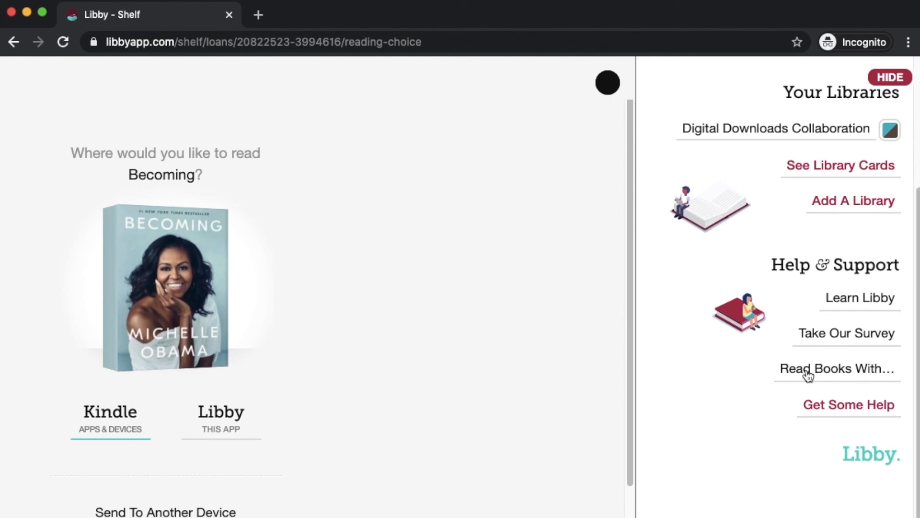
# Step: Set Read Books With… to I Have No Preference and hide the menu
pyautogui.click(854, 371)
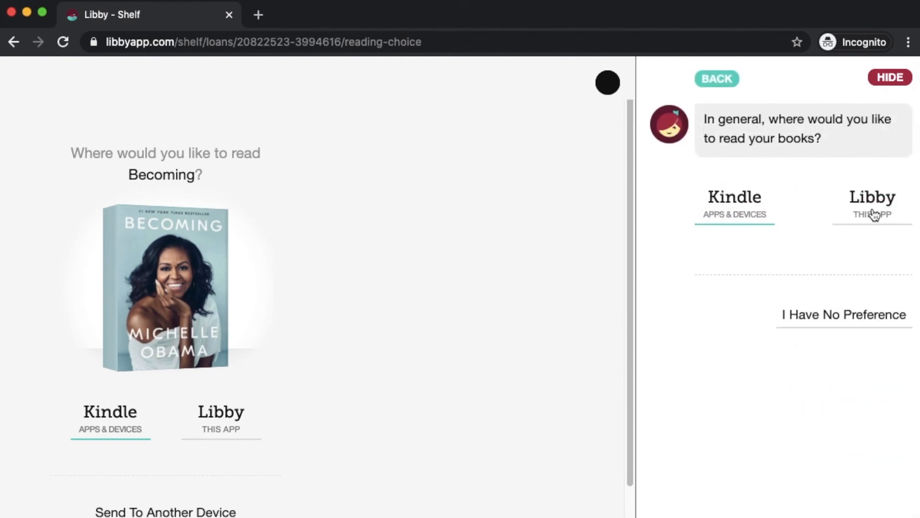
pyautogui.click(853, 315)
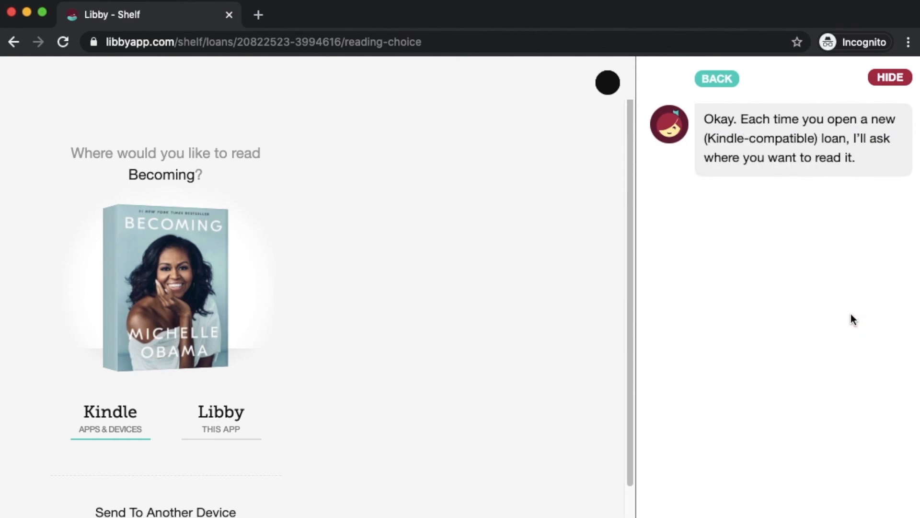
pyautogui.click(896, 77)
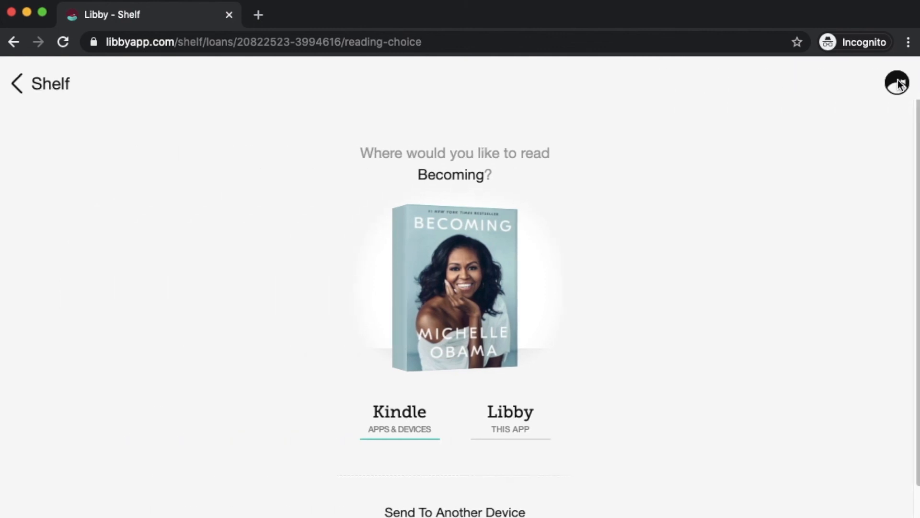